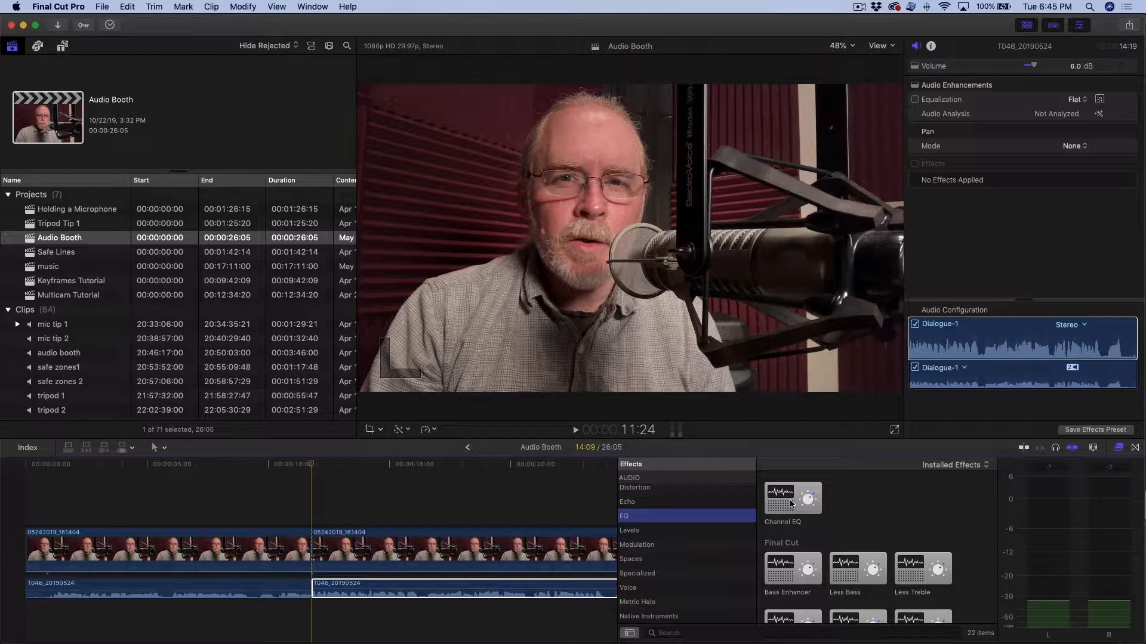
Apply the Channel EQ effect to the second audio clip in the timeline and hide the Effects browser
left_click_drag(791, 504, 507, 589)
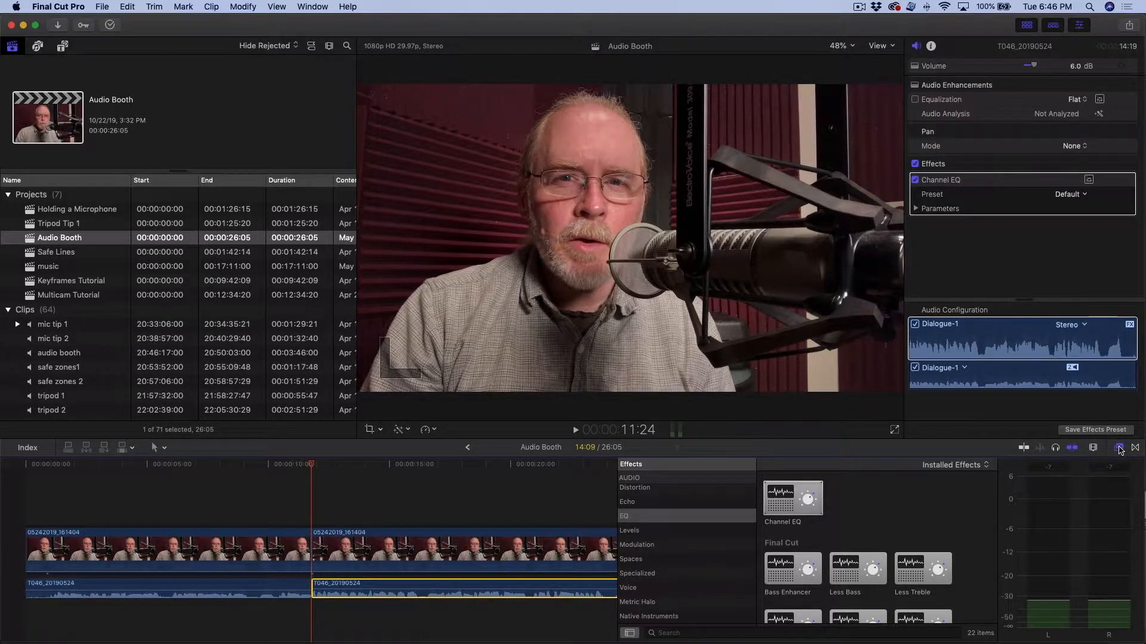
left_click(1119, 448)
Play the second audio clip from its start to check its level, and hide and reshow the audio meters
left_click(312, 464)
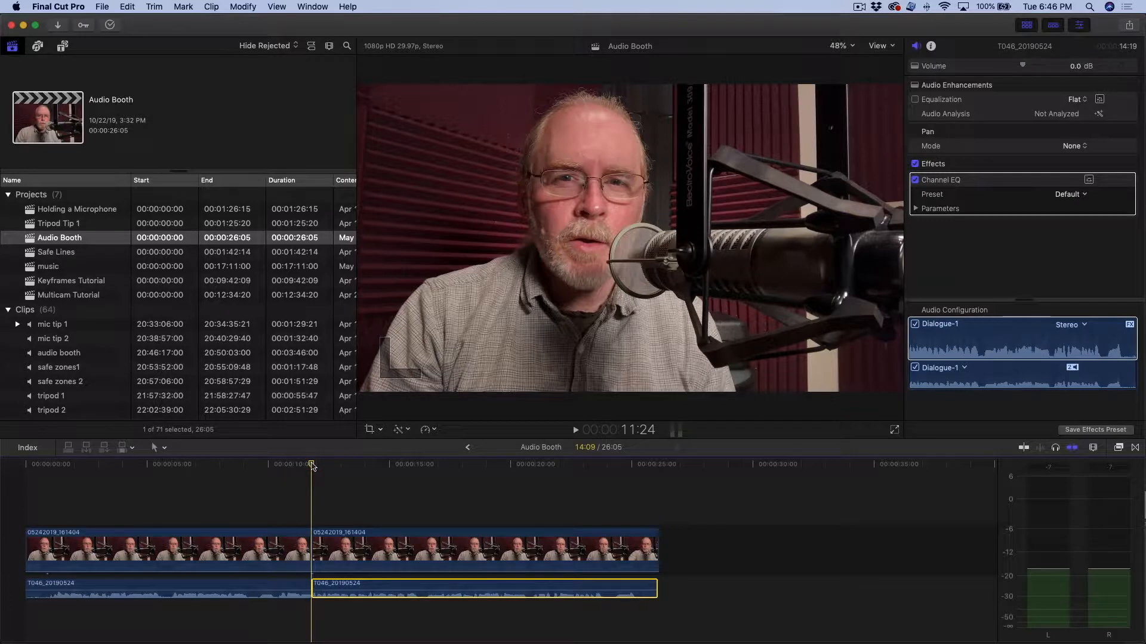
key("space")
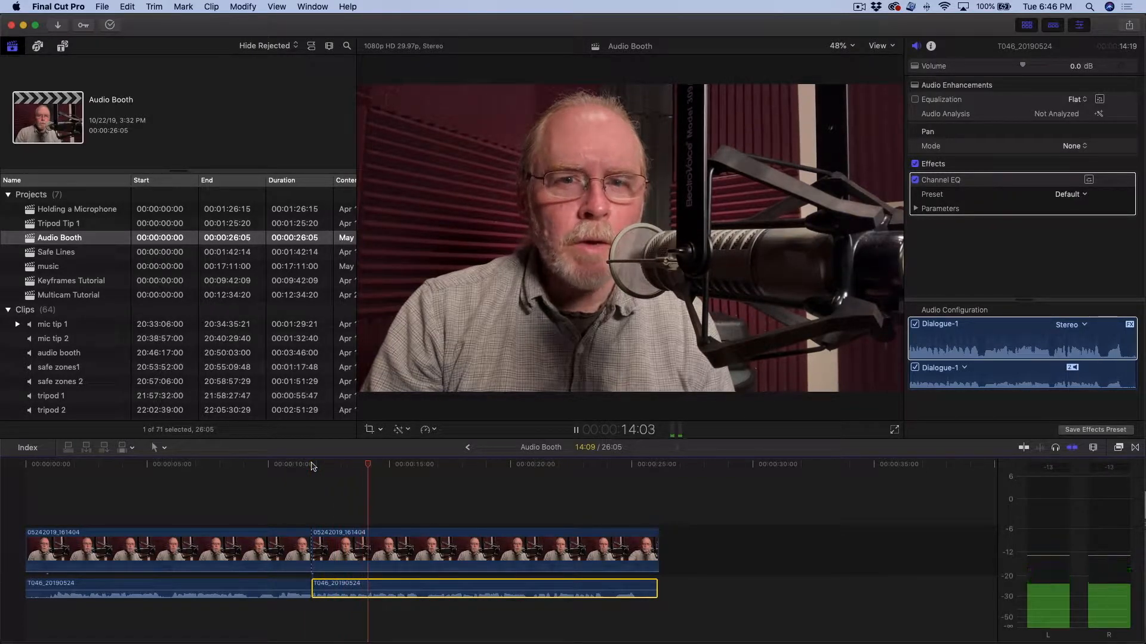
key("space")
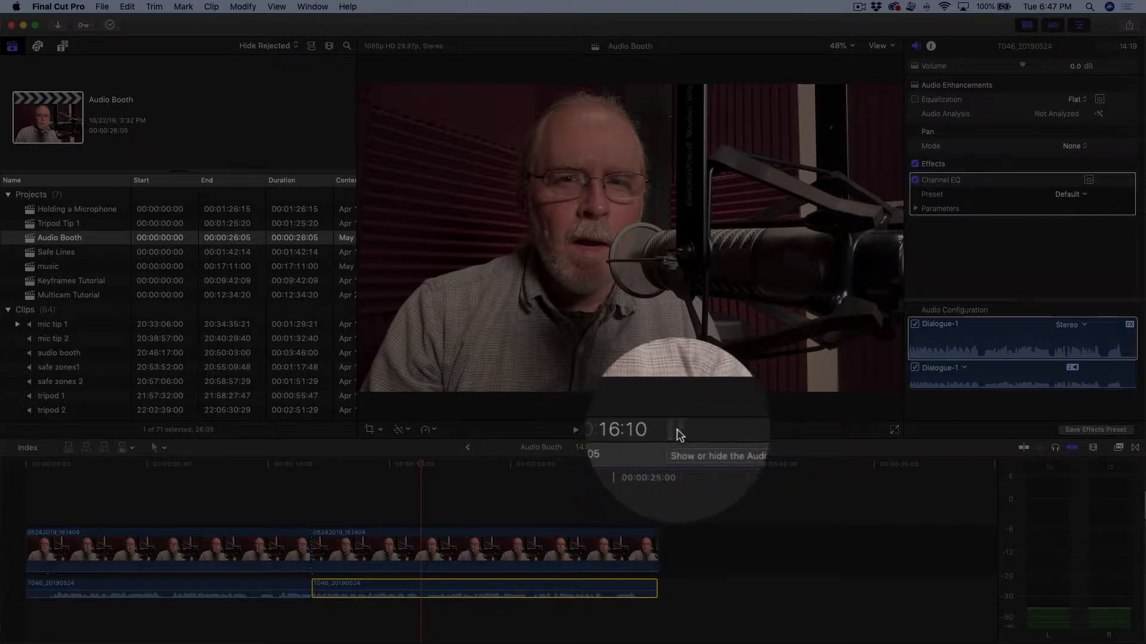
left_click(678, 432)
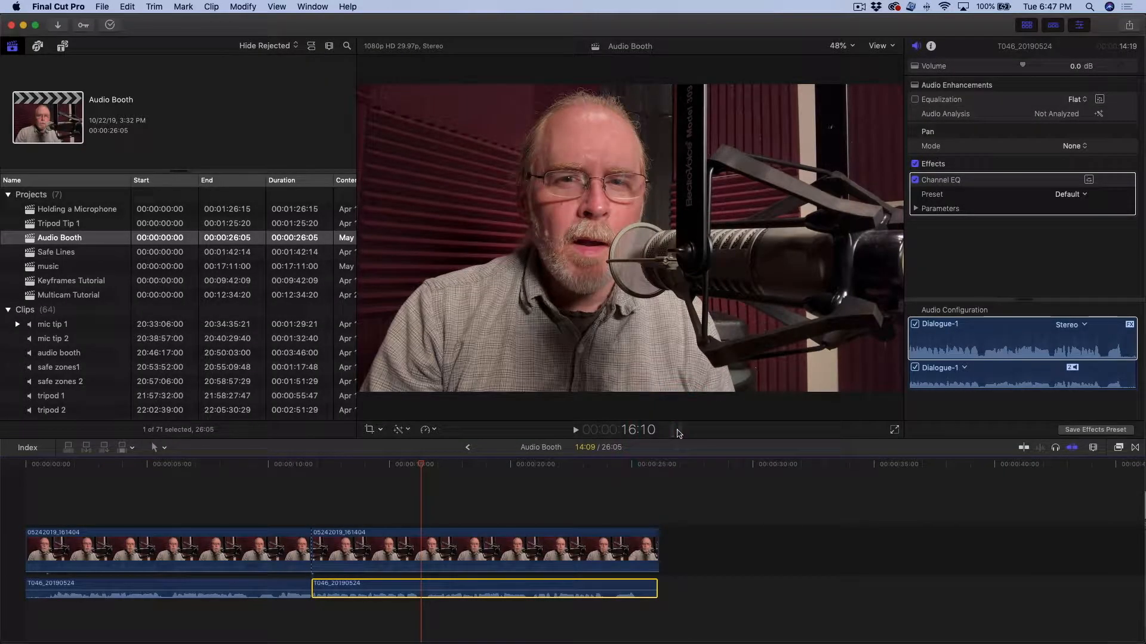
left_click(678, 432)
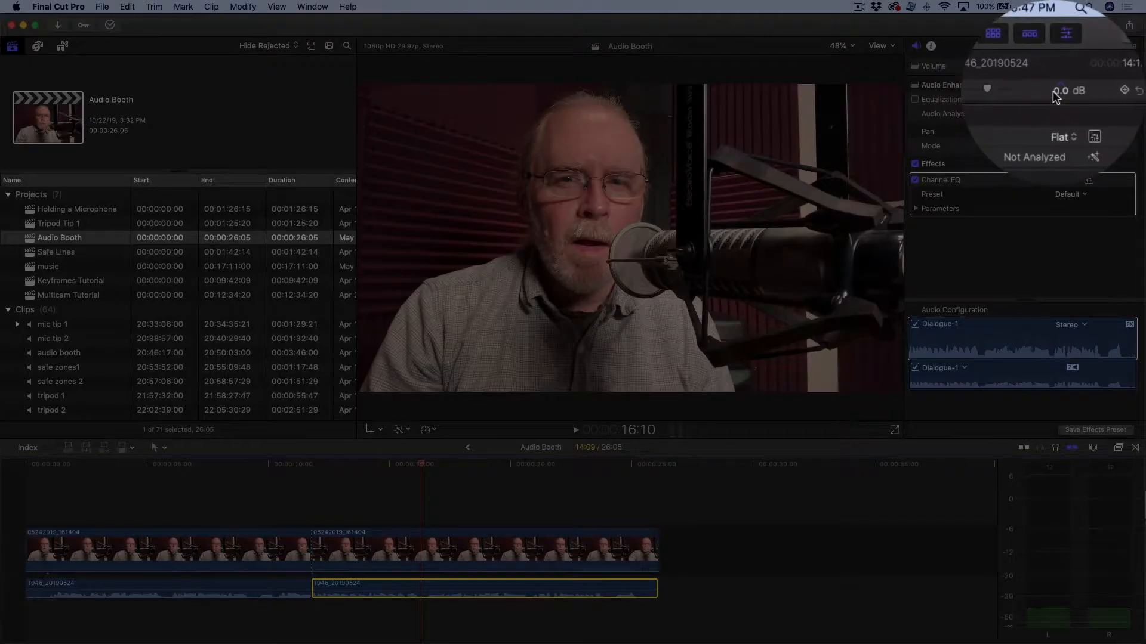
Set the second audio clip's volume to 6 dB and play it from its start to check the level
left_click(1055, 94)
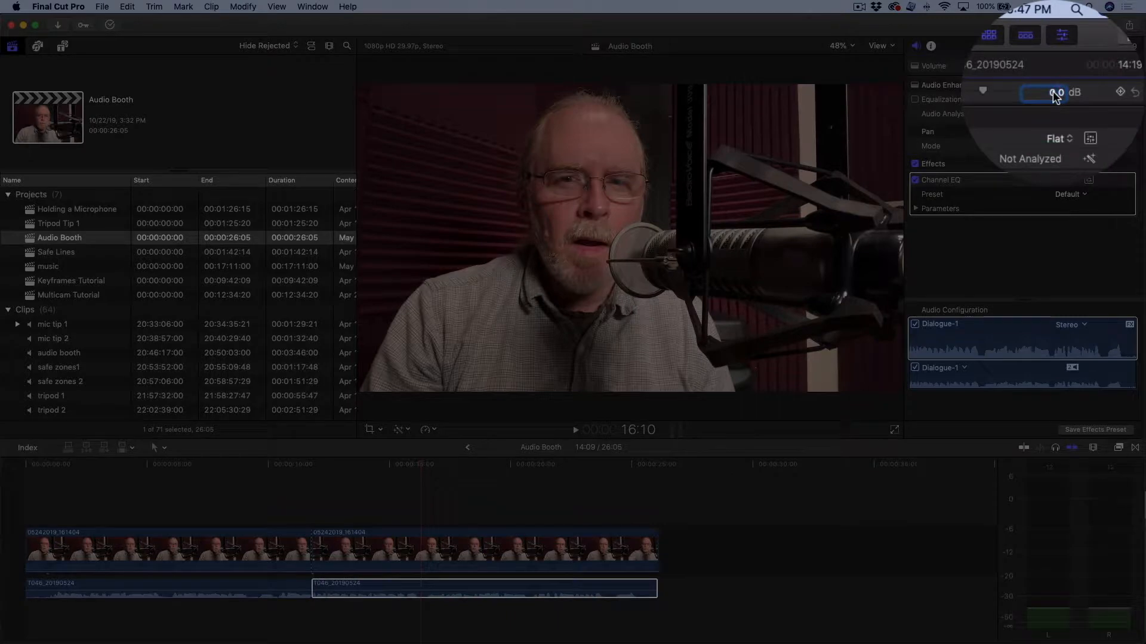
type("6")
key("Return")
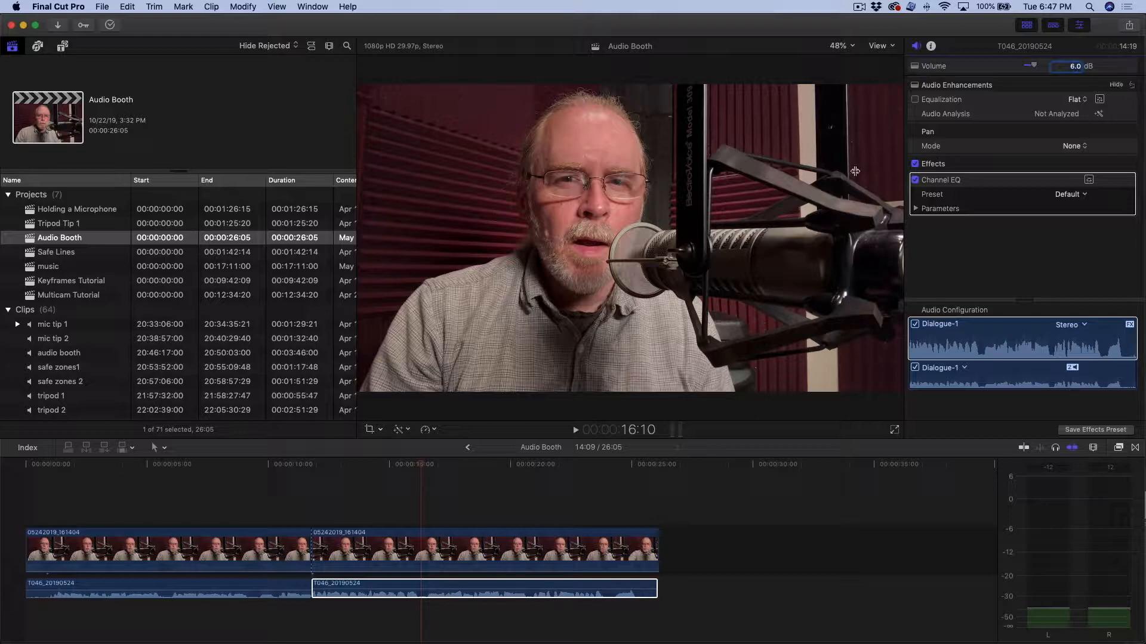
left_click(313, 465)
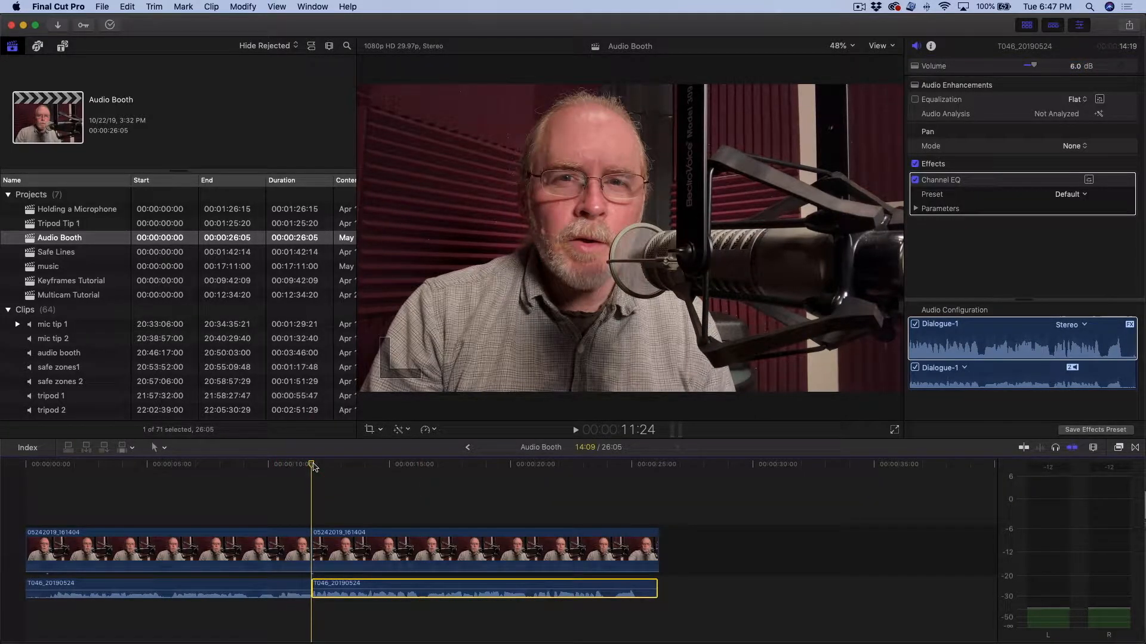
key("space")
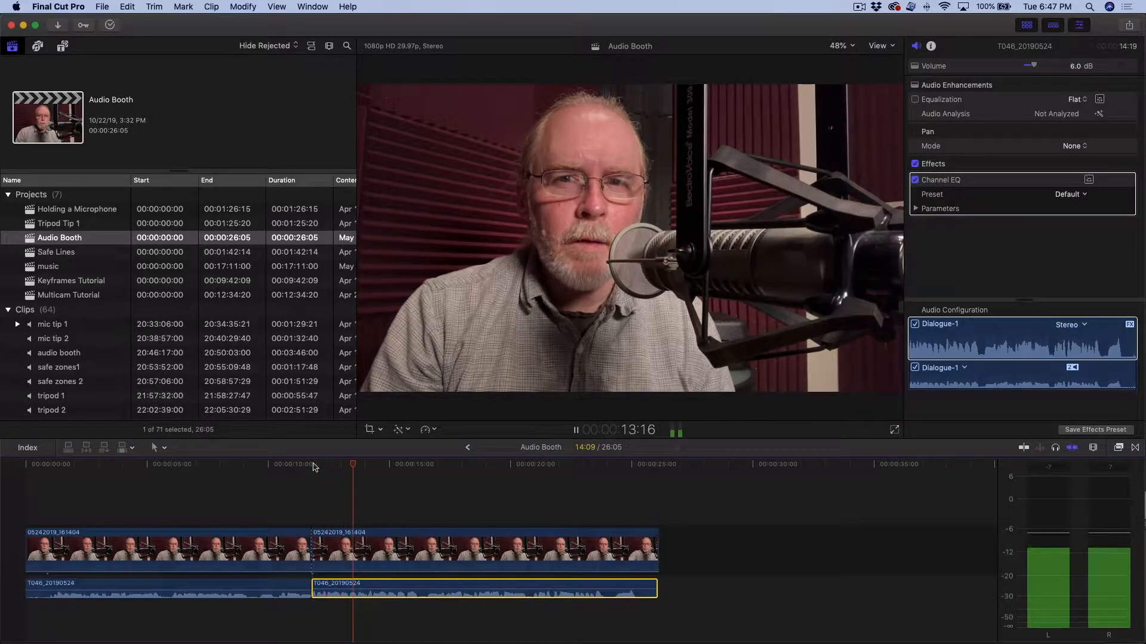
key("space")
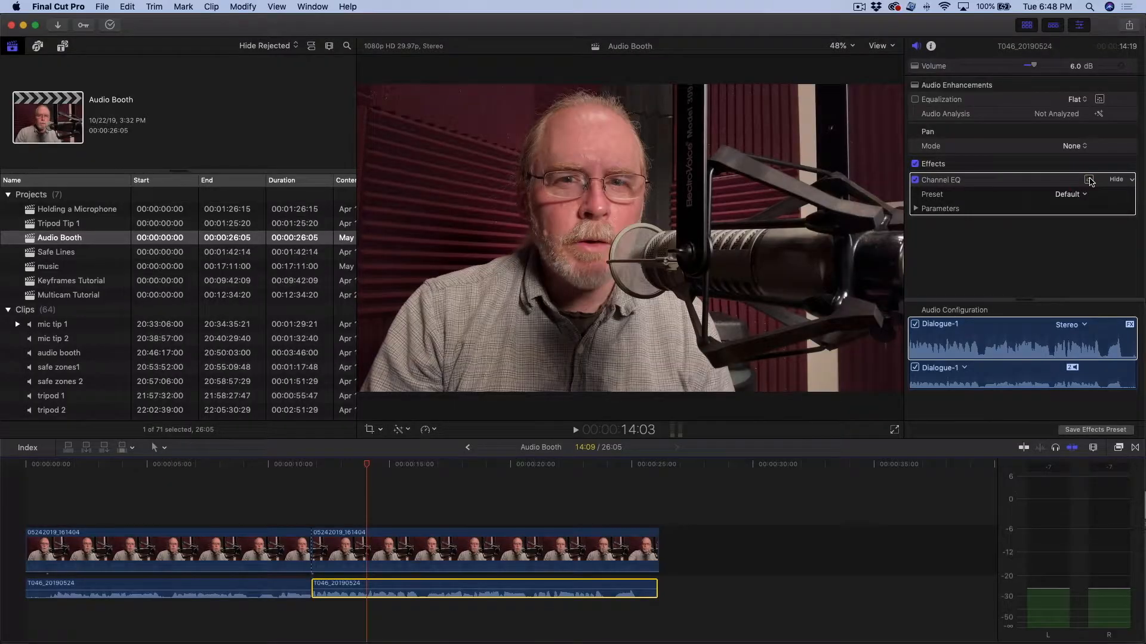
Open the Channel EQ editor and enable the low-cut band at 122 Hz with a slope of 48 dB/Oct
left_click(1089, 180)
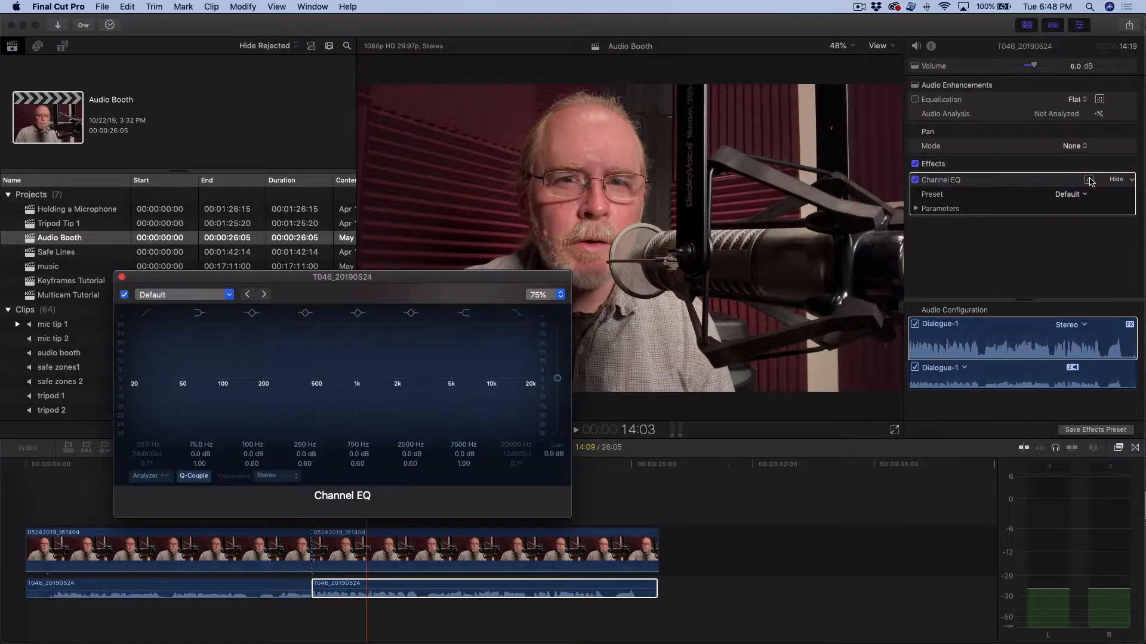
left_click_drag(450, 282, 571, 159)
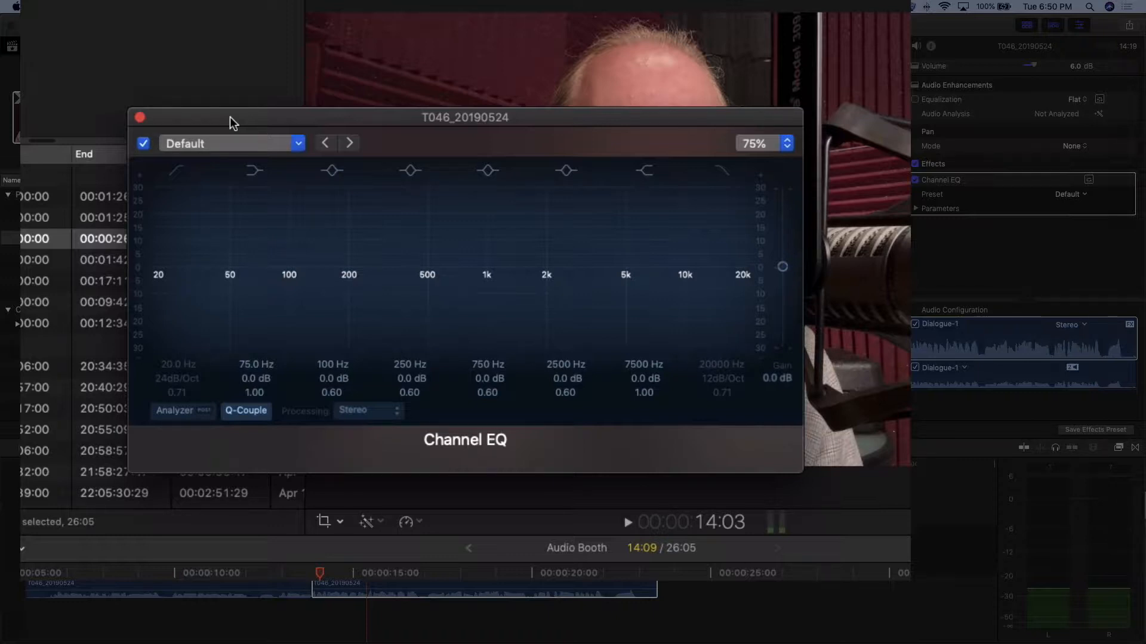
left_click(177, 172)
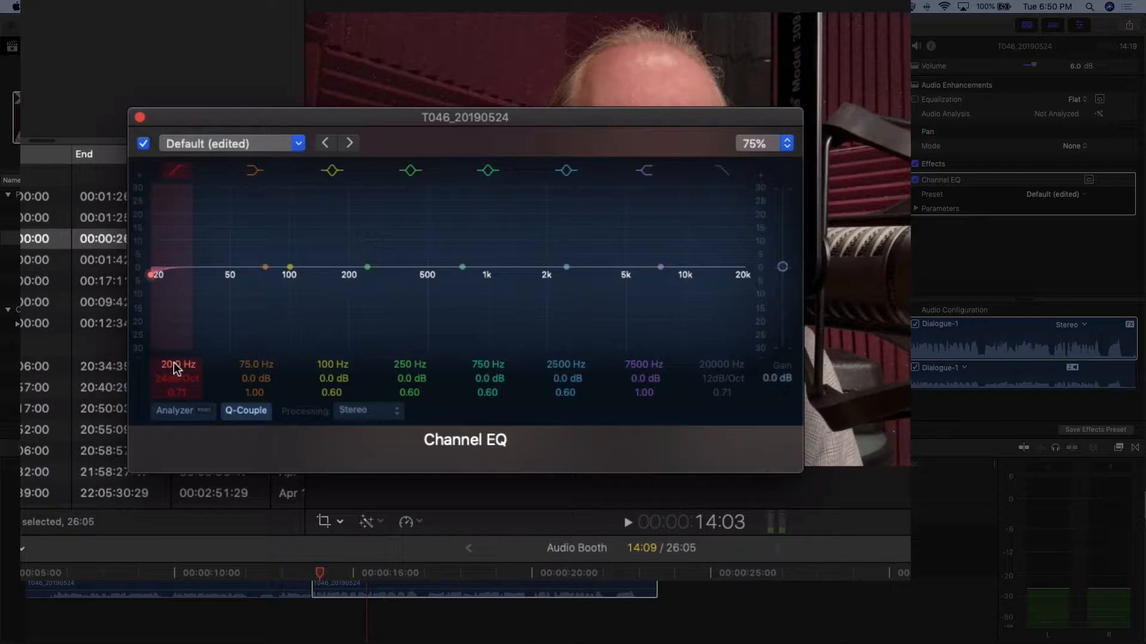
left_click_drag(174, 368, 175, 296)
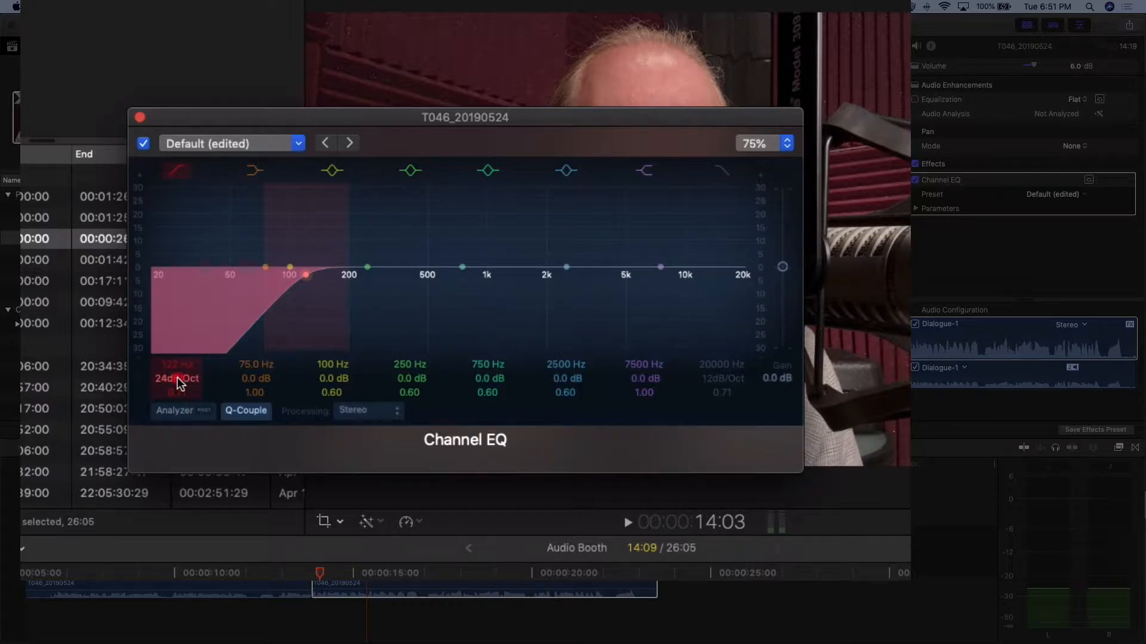
left_click_drag(179, 382, 179, 367)
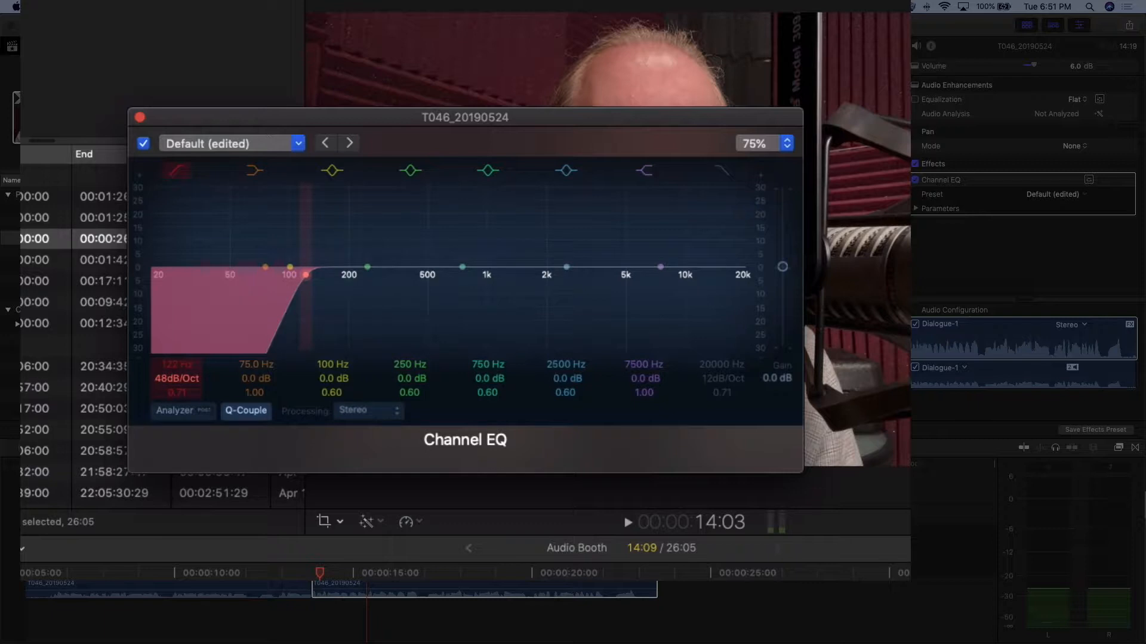
mouse_move(177, 378)
left_mouse_down()
mouse_move(177, 397)
mouse_move(176, 367)
left_mouse_up()
double_click(179, 381)
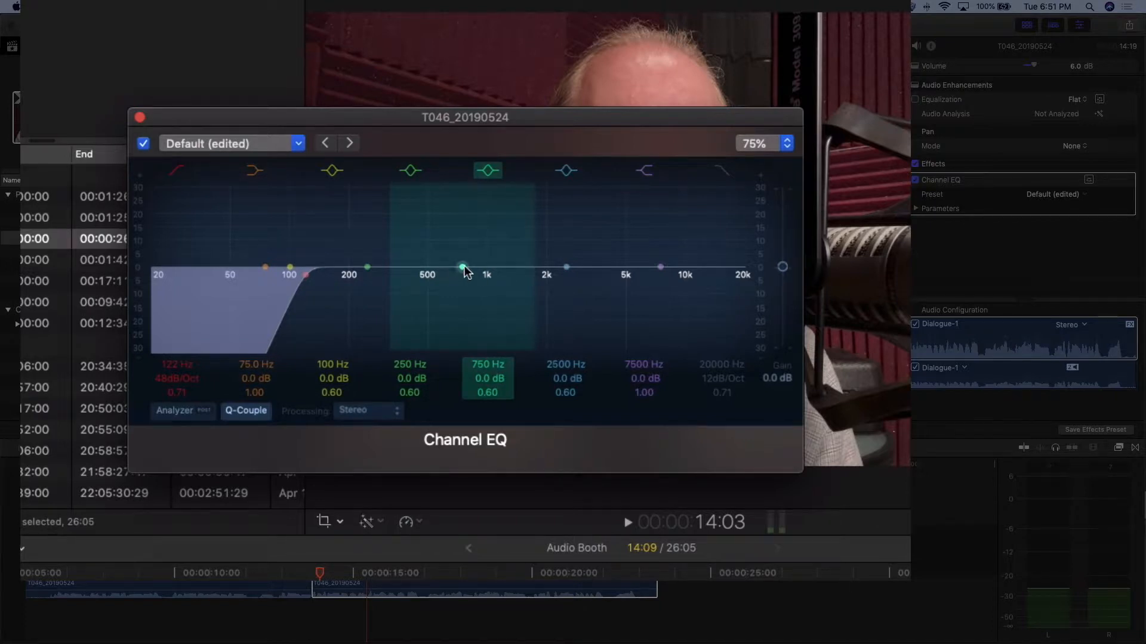
Boost the 750 Hz band by 15.5 dB and narrow it to a Q of 6.20
left_click_drag(462, 269, 454, 238)
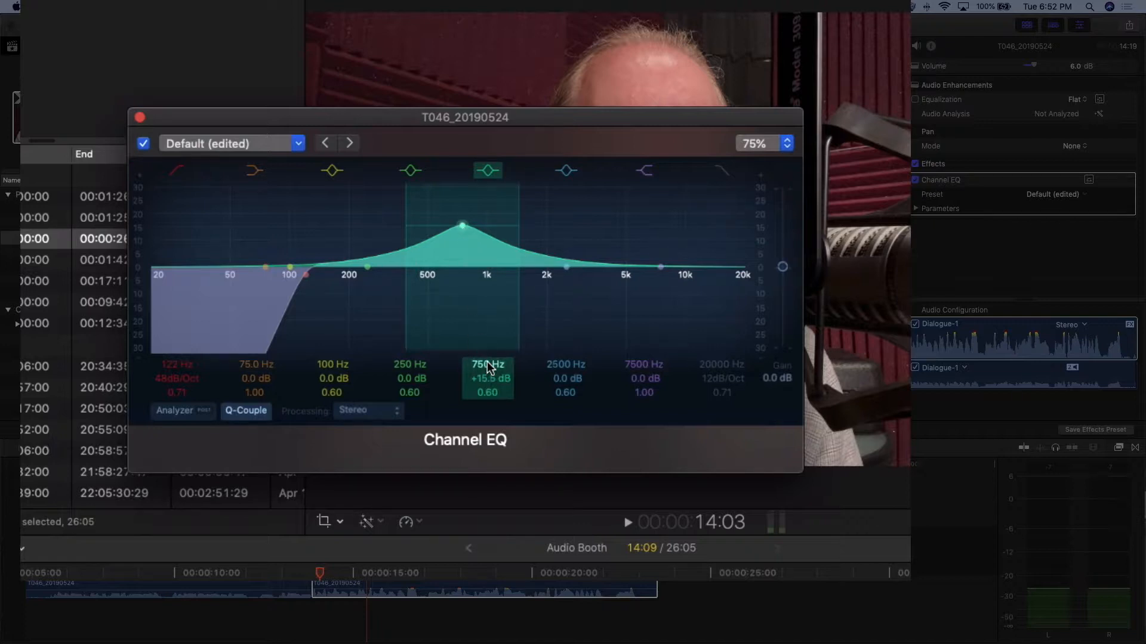
left_click(488, 394)
mouse_move(488, 394)
left_mouse_down()
mouse_move(488, 430)
mouse_move(487, 325)
mouse_move(489, 405)
left_mouse_up()
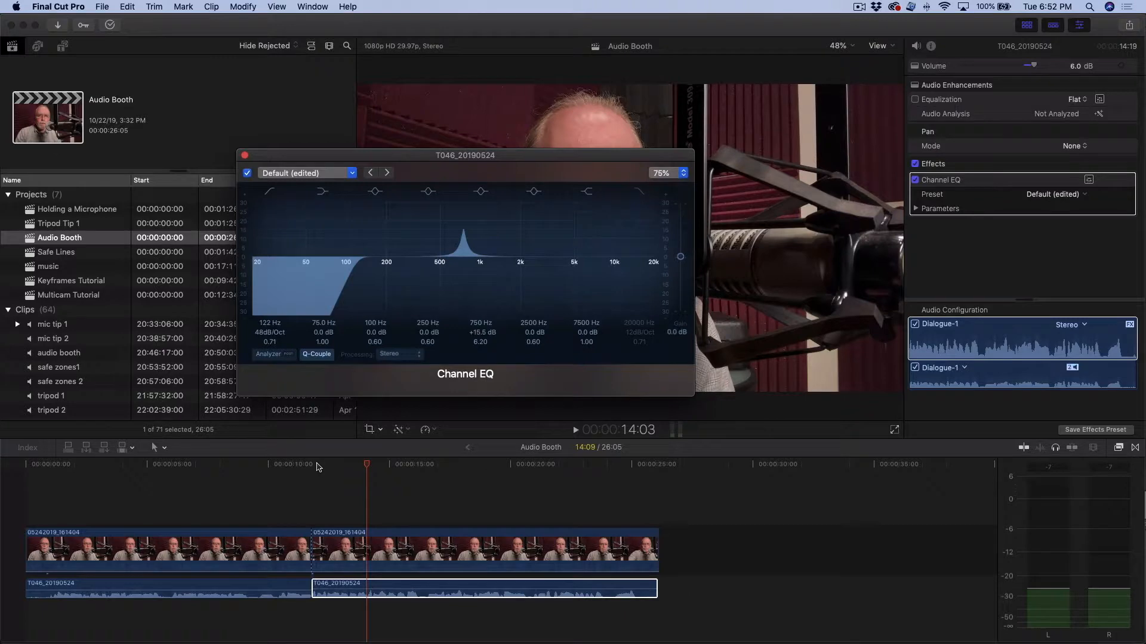
Play the clip from its start while sweeping the boosted band down to 230 Hz at +16.0 dB
left_click(314, 465)
left_click(311, 464)
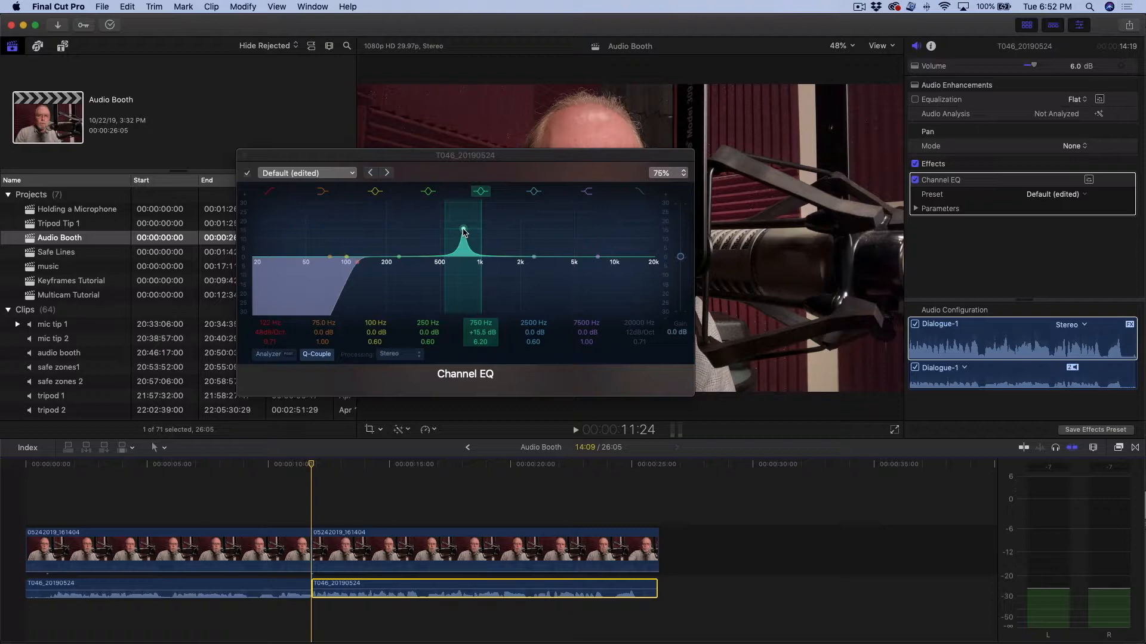
key("space")
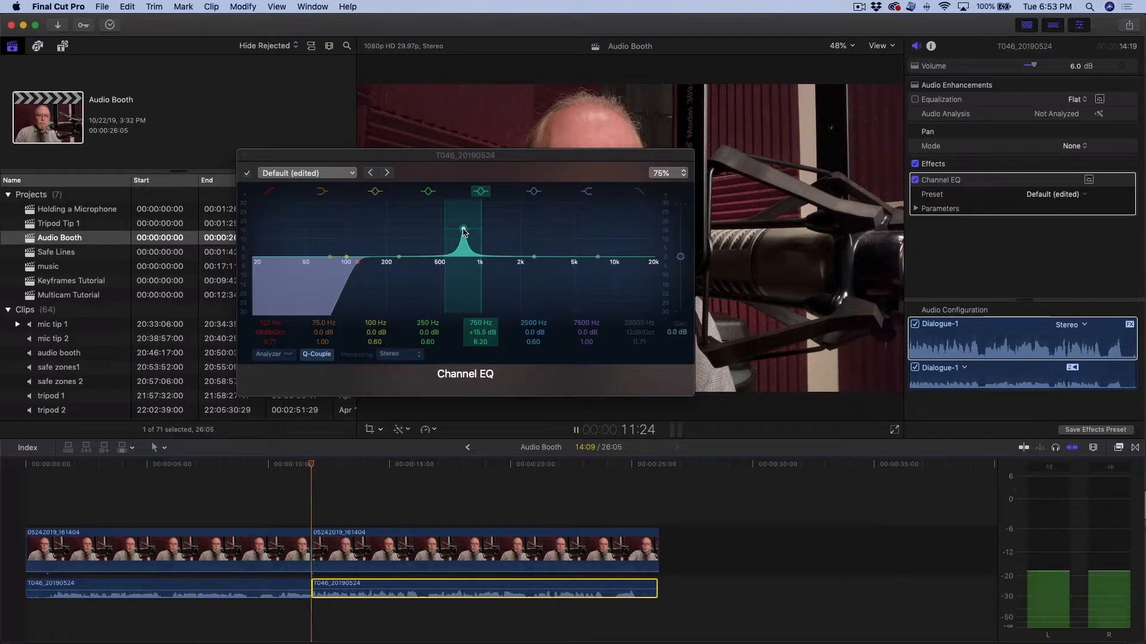
left_click(464, 231)
left_click_drag(415, 231, 388, 232)
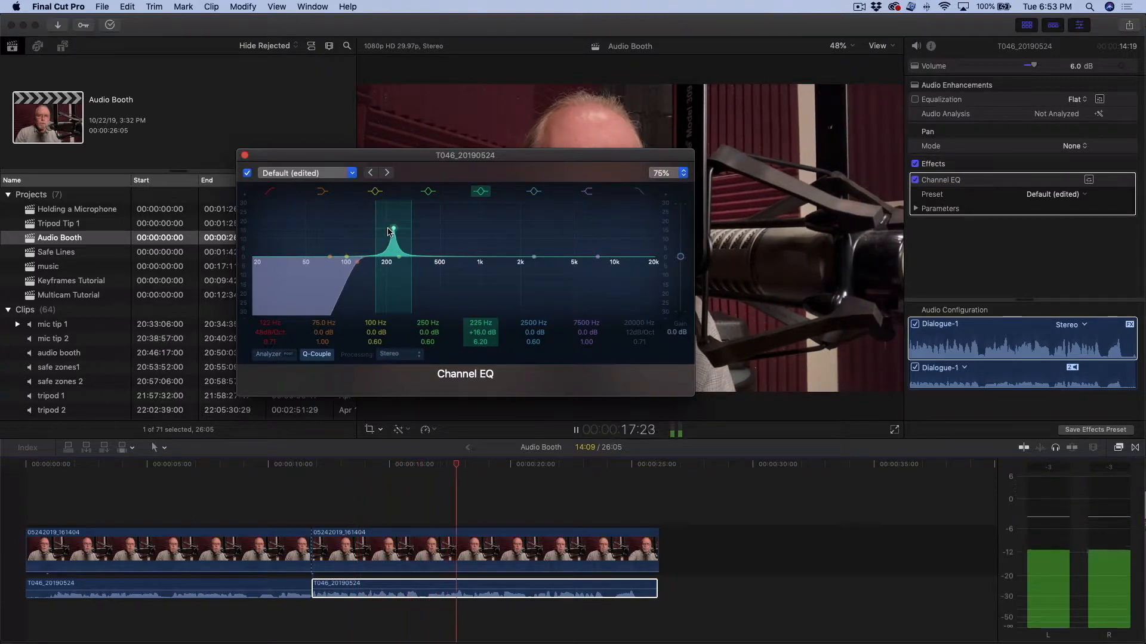
left_click_drag(388, 231, 389, 231)
key("space")
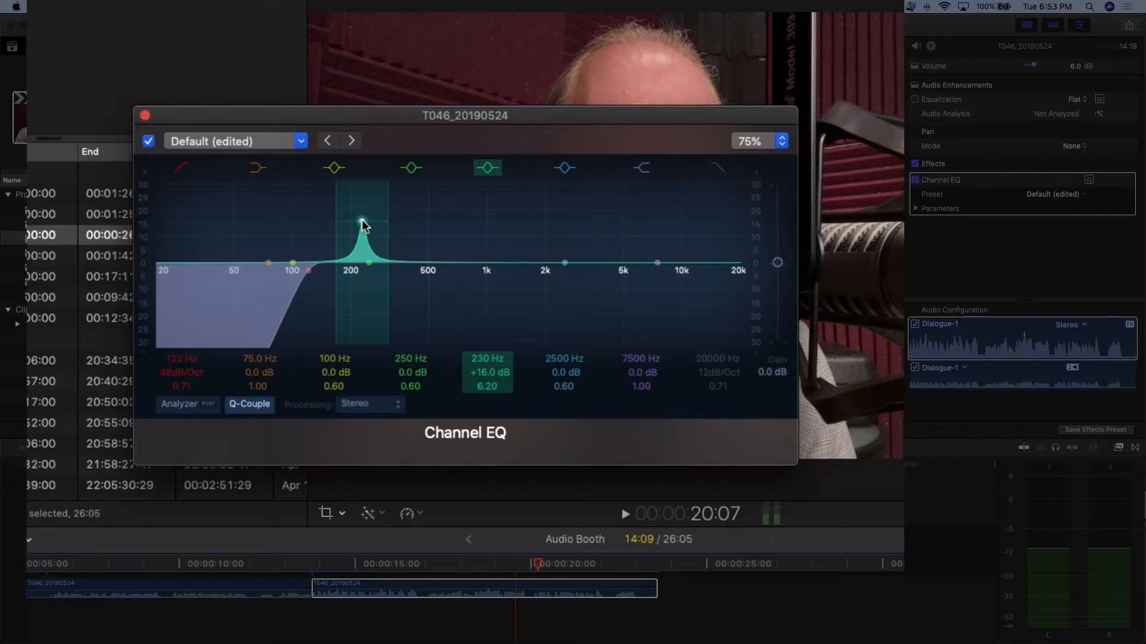
Cut the 230 Hz band to -9.0 dB with a Q of 4.00 and play the clip from its start
left_click_drag(362, 224, 363, 309)
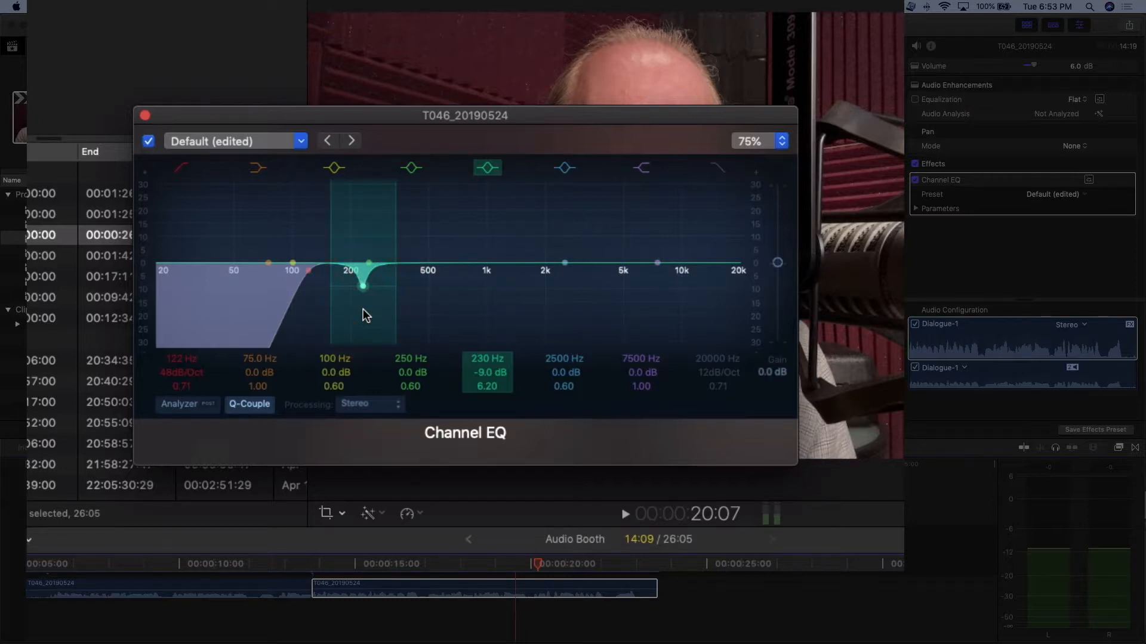
left_click_drag(488, 387, 488, 396)
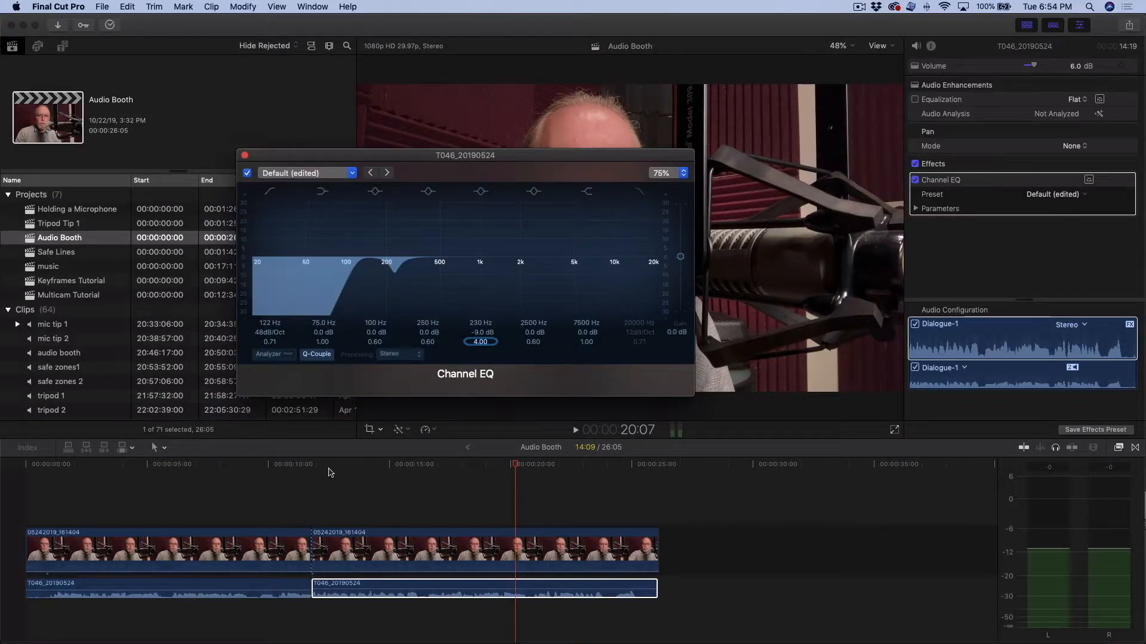
left_click(315, 467)
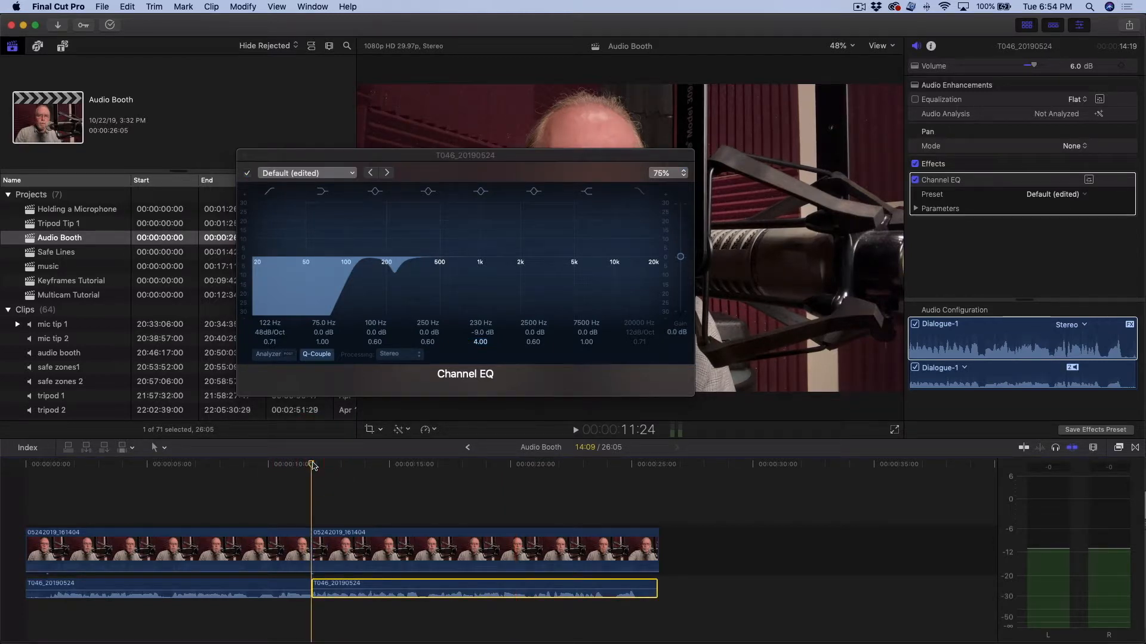
key("space")
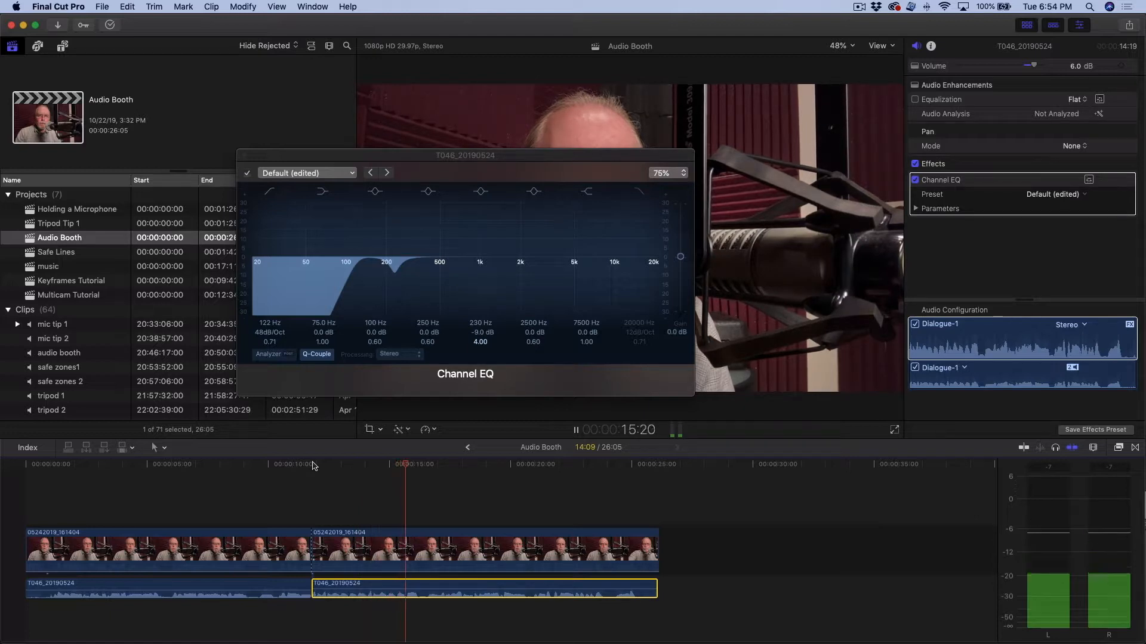
key("space")
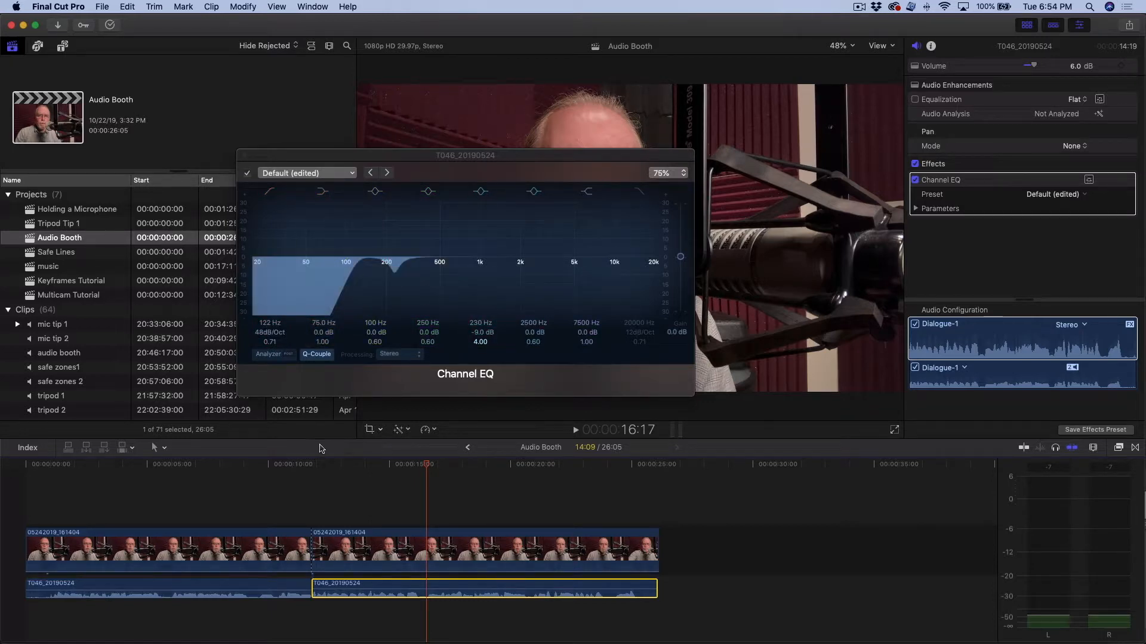
Replay the clip from its start, switching Channel EQ off and on twice to compare the sound, and return the playhead to the clip's start
left_click(311, 464)
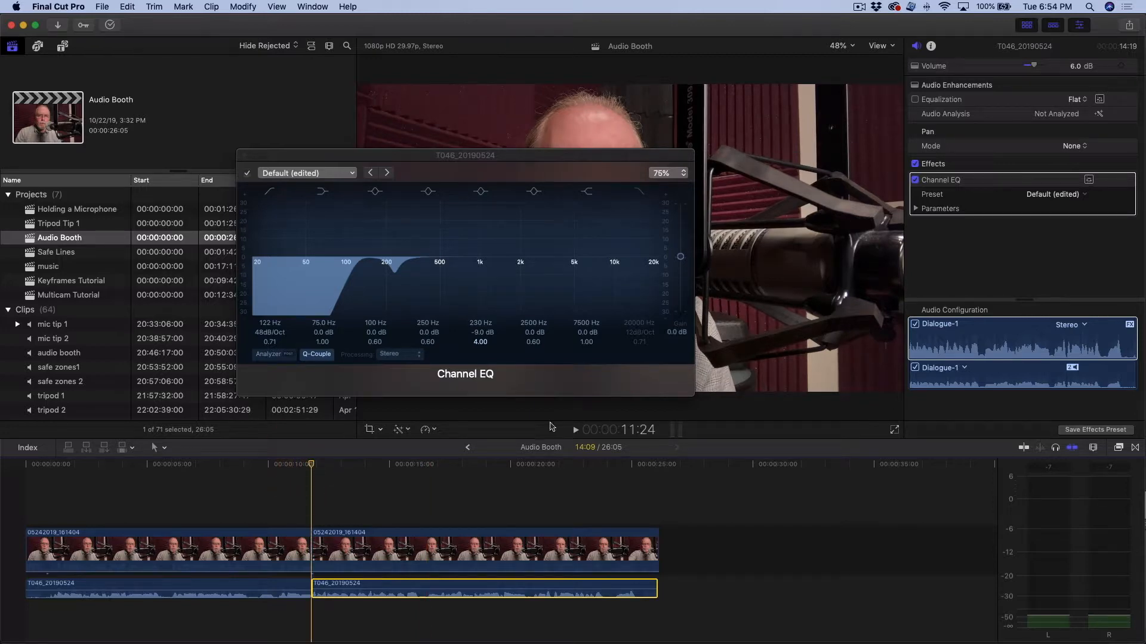
mouse_move(993, 183)
key("space")
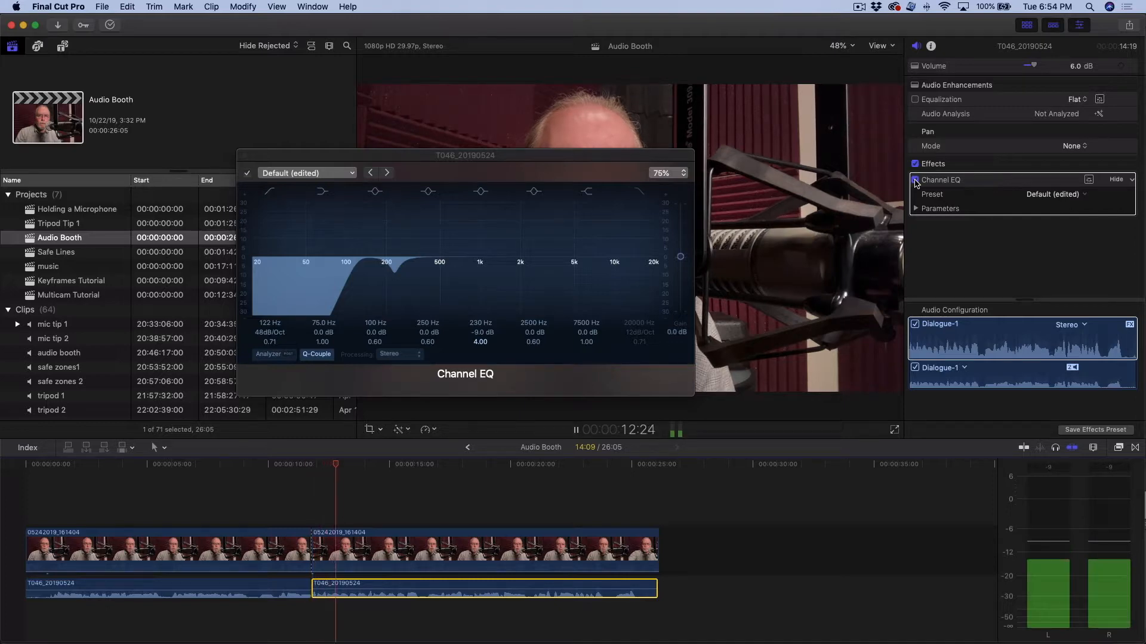
left_click(915, 180)
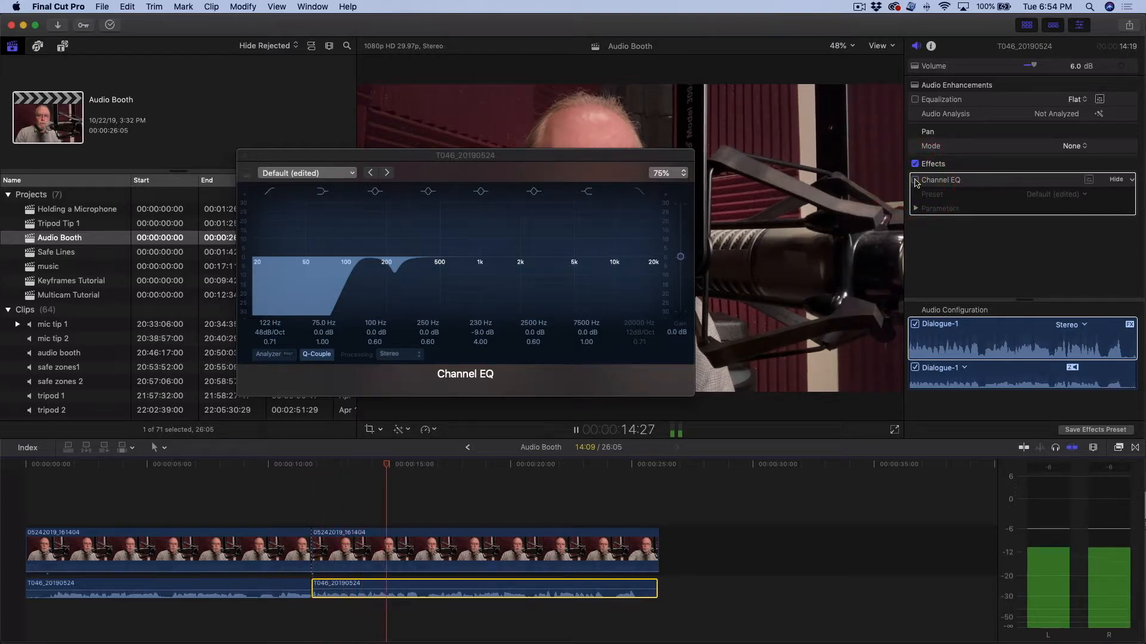
left_click(915, 180)
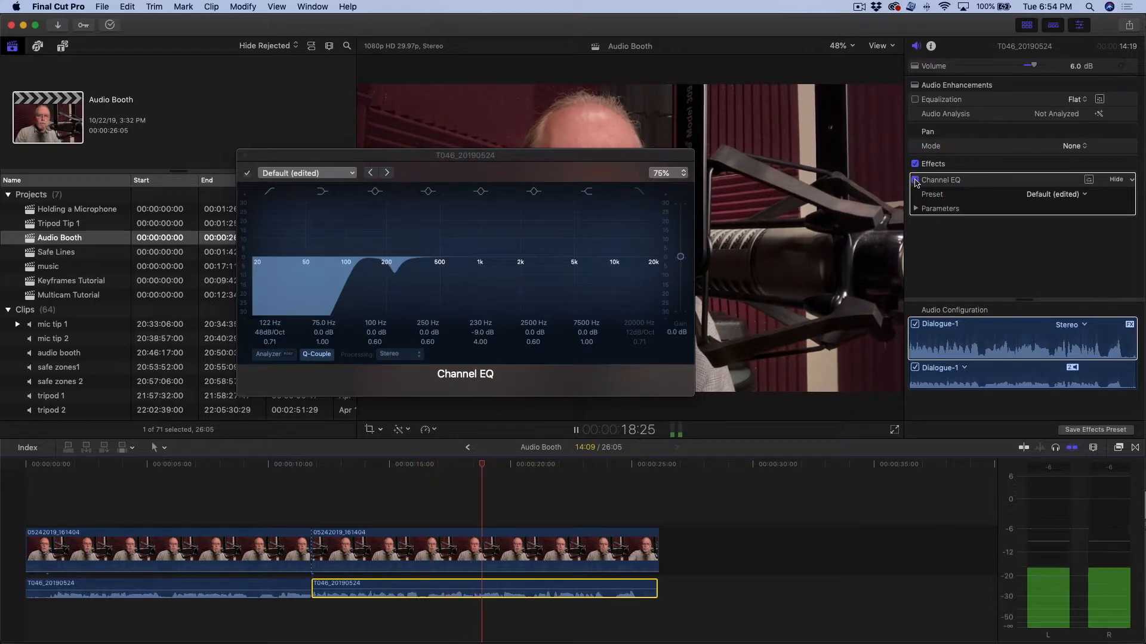
left_click(916, 180)
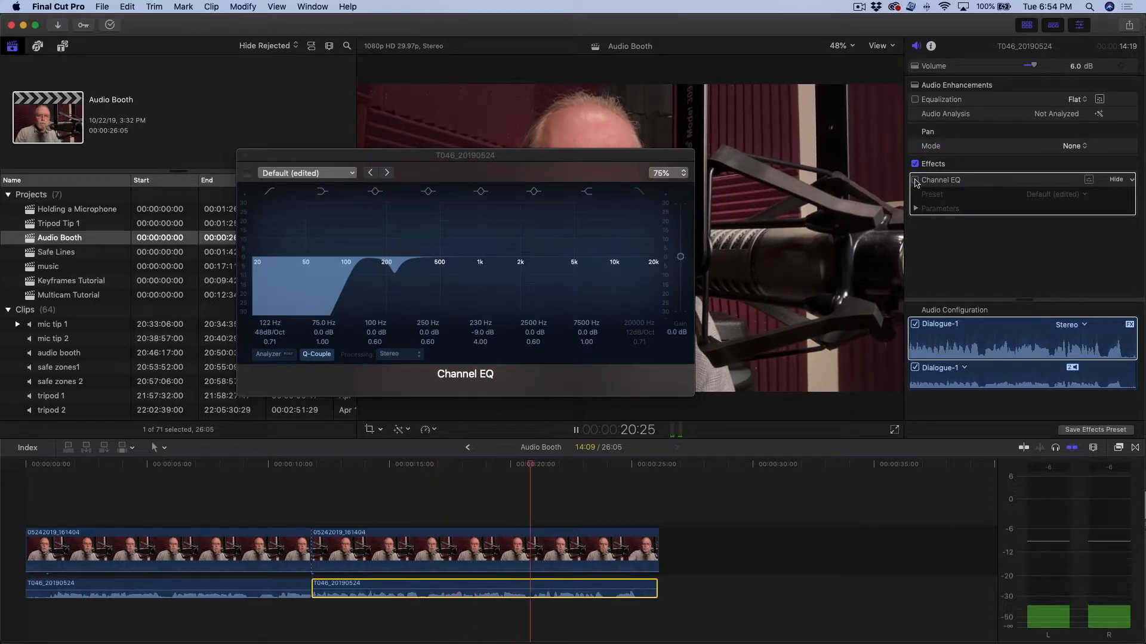
left_click(916, 180)
key("space")
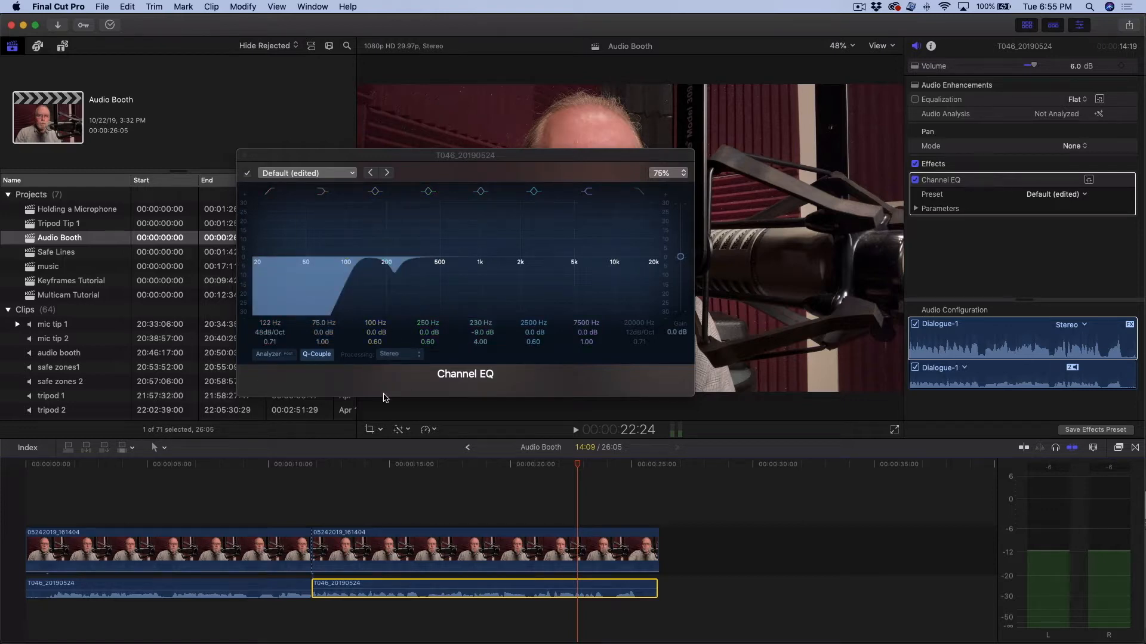
left_click(311, 465)
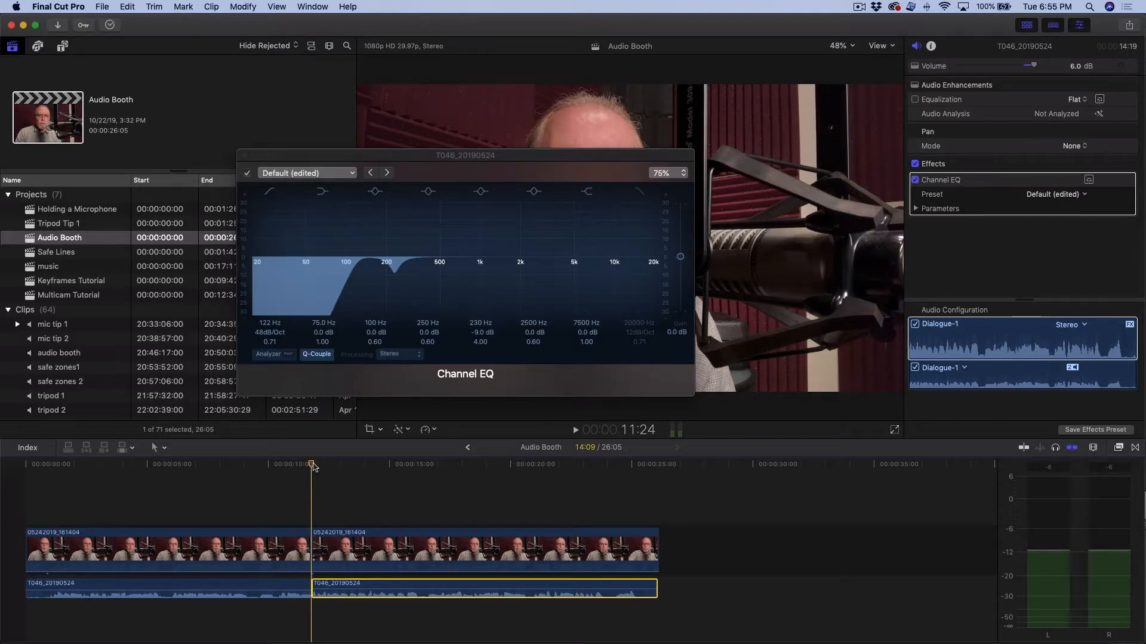
Boost the 2500 Hz band to +16.0 dB at 2250 Hz with a Q of 5.00, and cut it to -9.0 dB at 2000 Hz
left_click_drag(534, 258, 528, 219)
left_click_drag(533, 342, 535, 371)
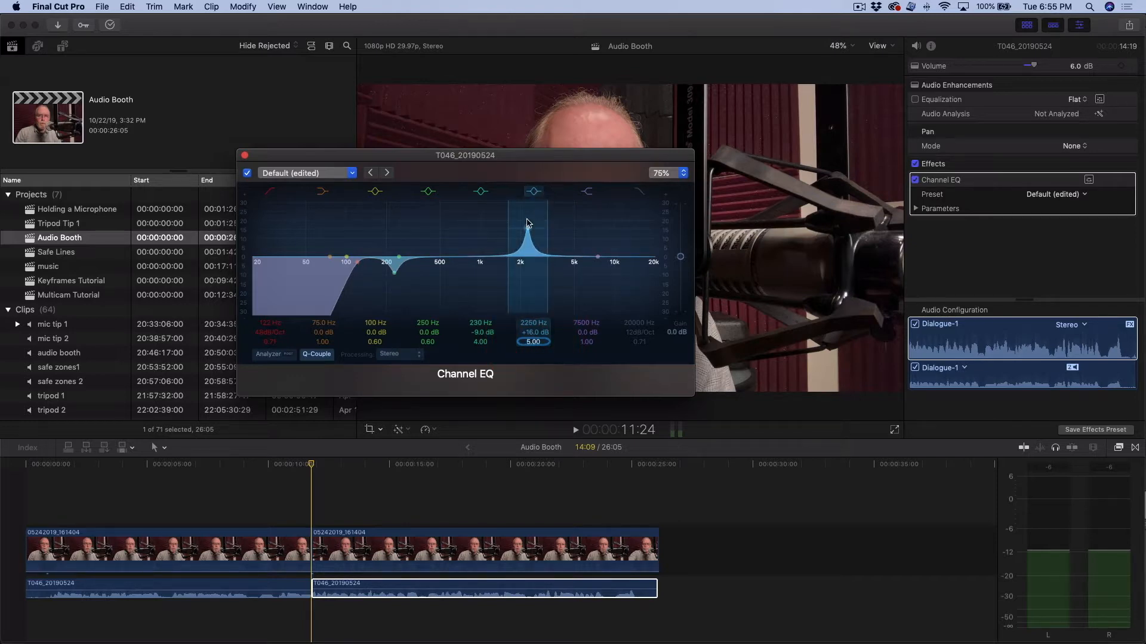
left_click_drag(528, 229, 521, 293)
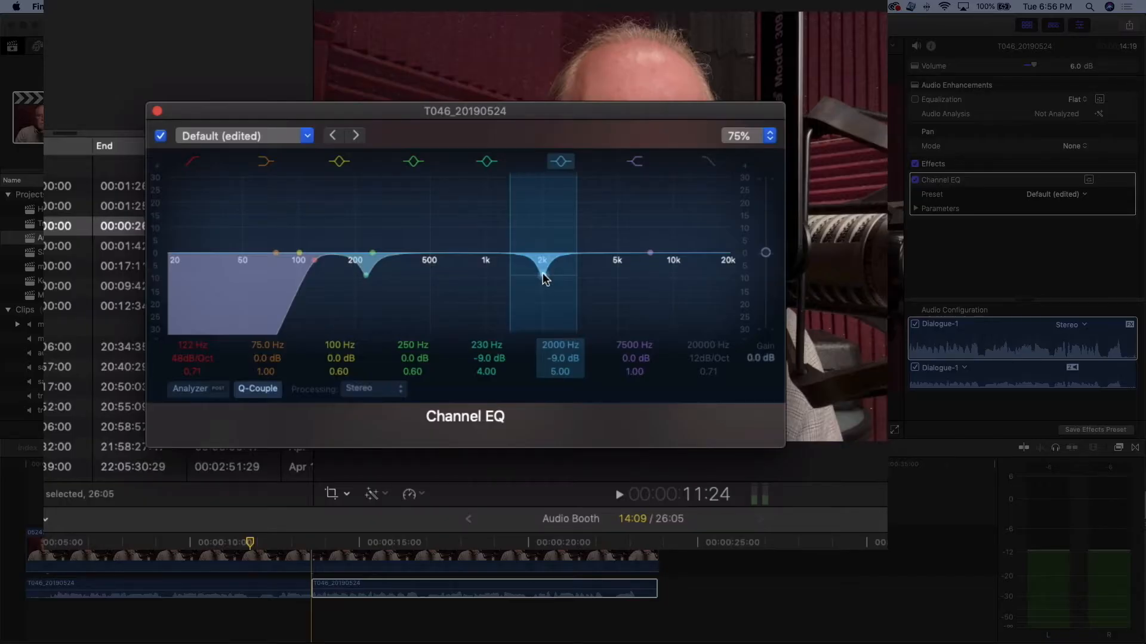
Boost the 2000 Hz band to +3.0 dB and widen it to a Q of 0.75
left_click_drag(543, 274, 542, 236)
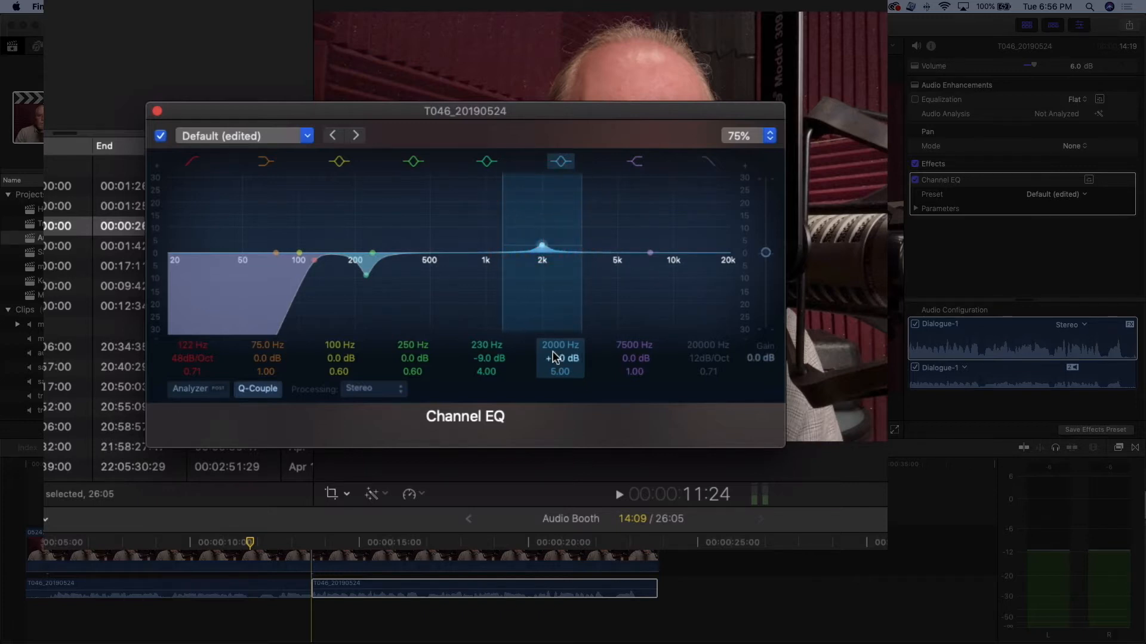
mouse_move(558, 371)
left_mouse_down()
mouse_move(557, 423)
mouse_move(559, 376)
left_mouse_up()
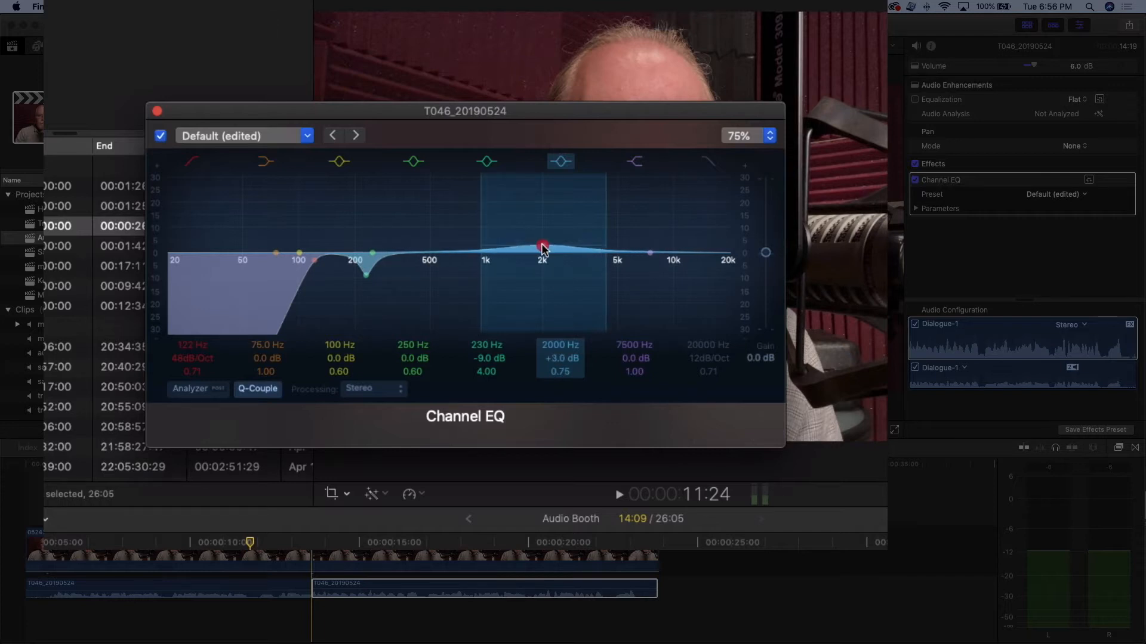
Cut the widened 2000 Hz band to -9.0 dB at 1960 Hz and adjust its Q
left_click_drag(543, 250, 540, 285)
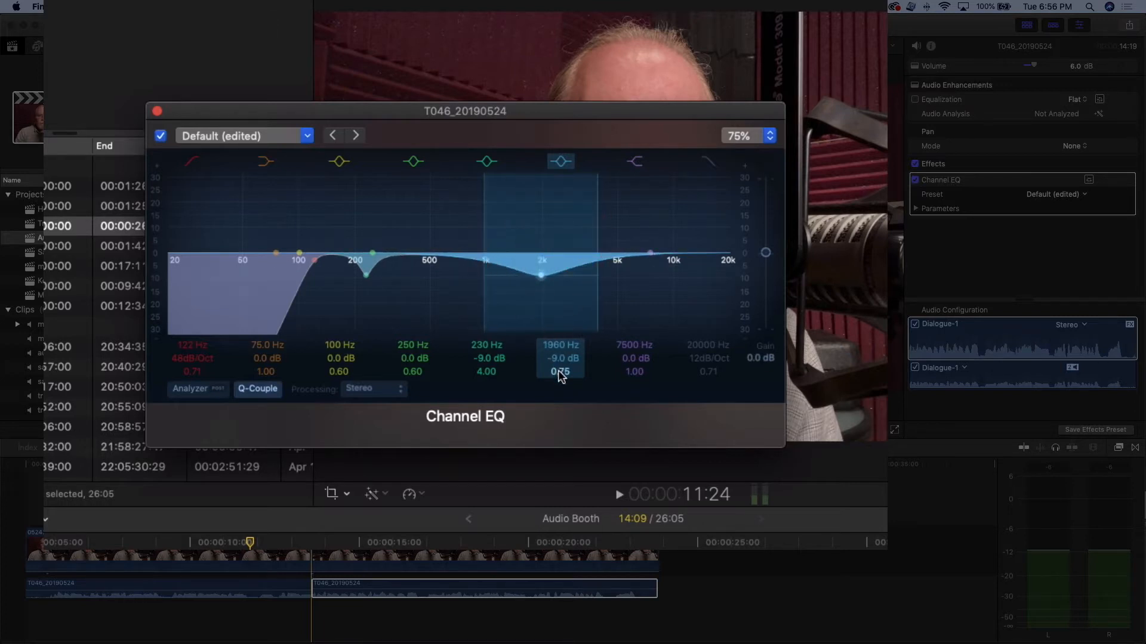
left_click_drag(560, 373, 559, 376)
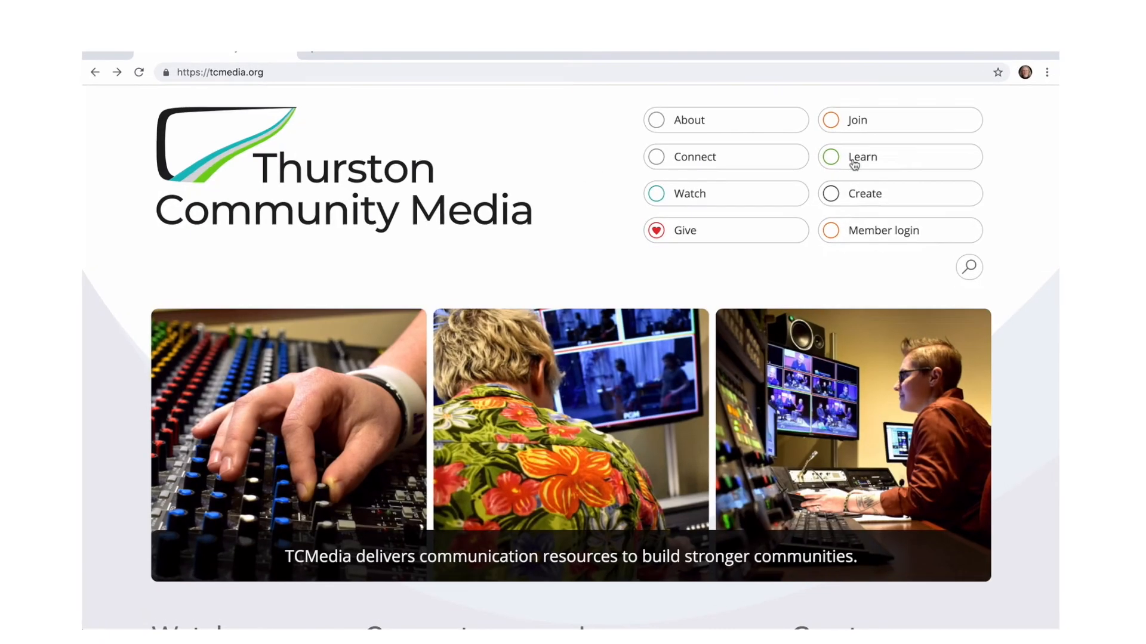
Open the Learn section of the Thurston Community Media website at tcmedia.org in the browser
left_click(857, 161)
left_click(857, 195)
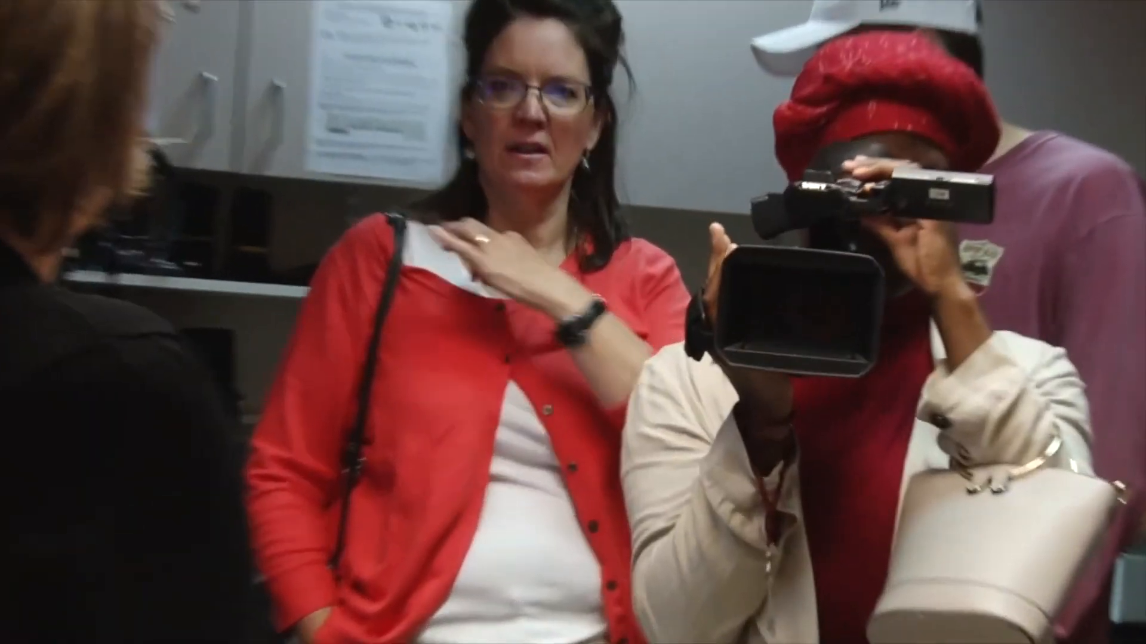